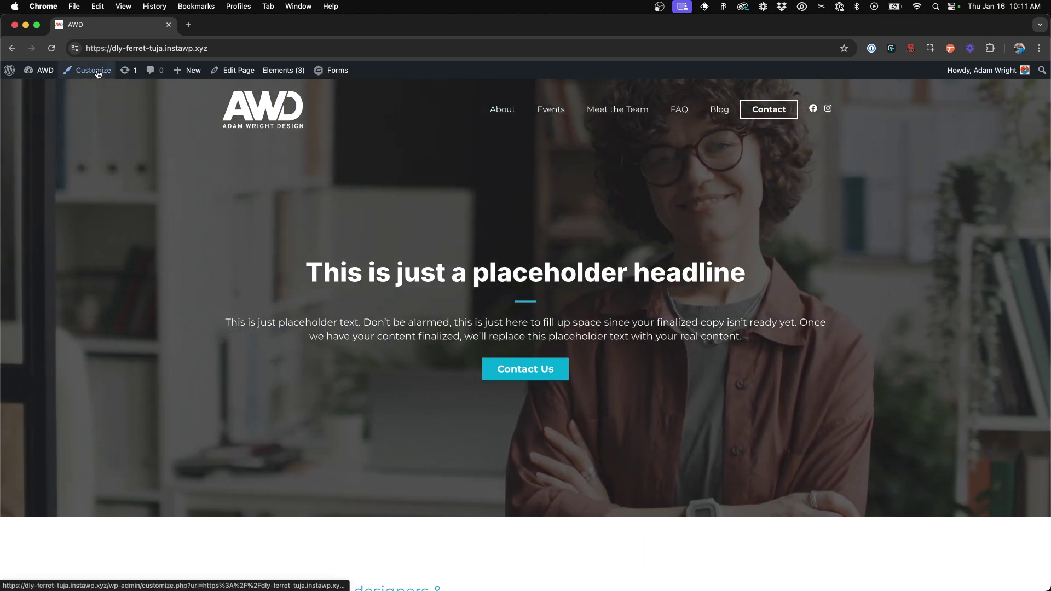
# - Check the Primary Navigation location under Layout, leaving it at Float Right
pyautogui.click(93, 71)
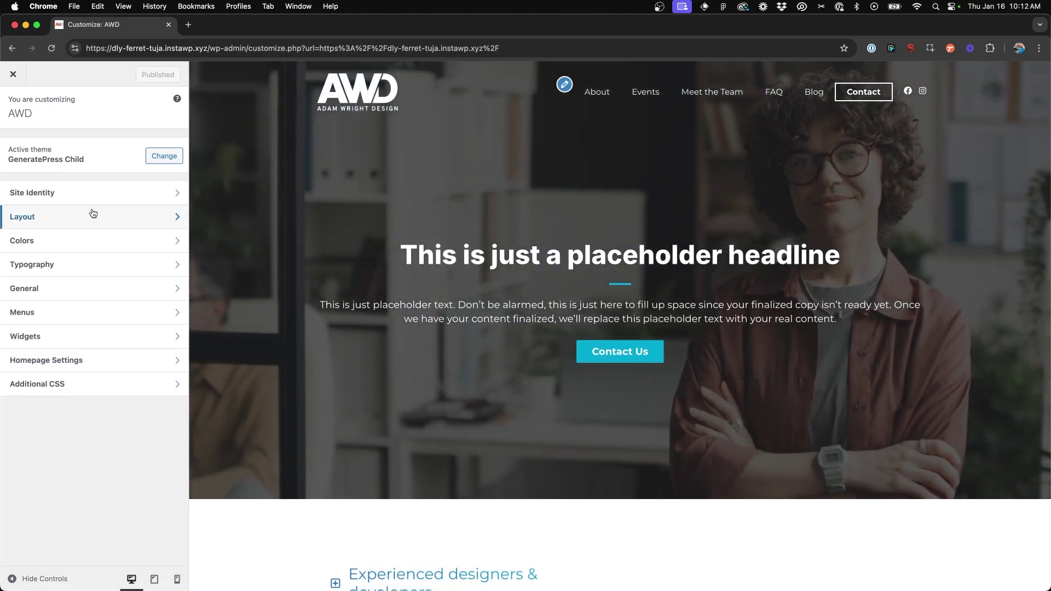
pyautogui.click(94, 215)
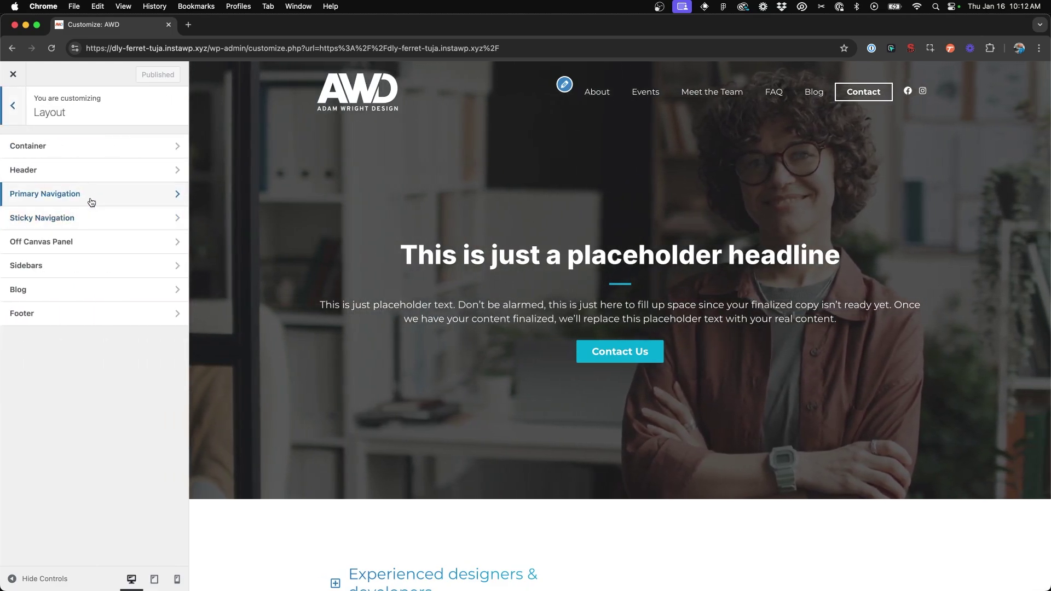
pyautogui.click(91, 202)
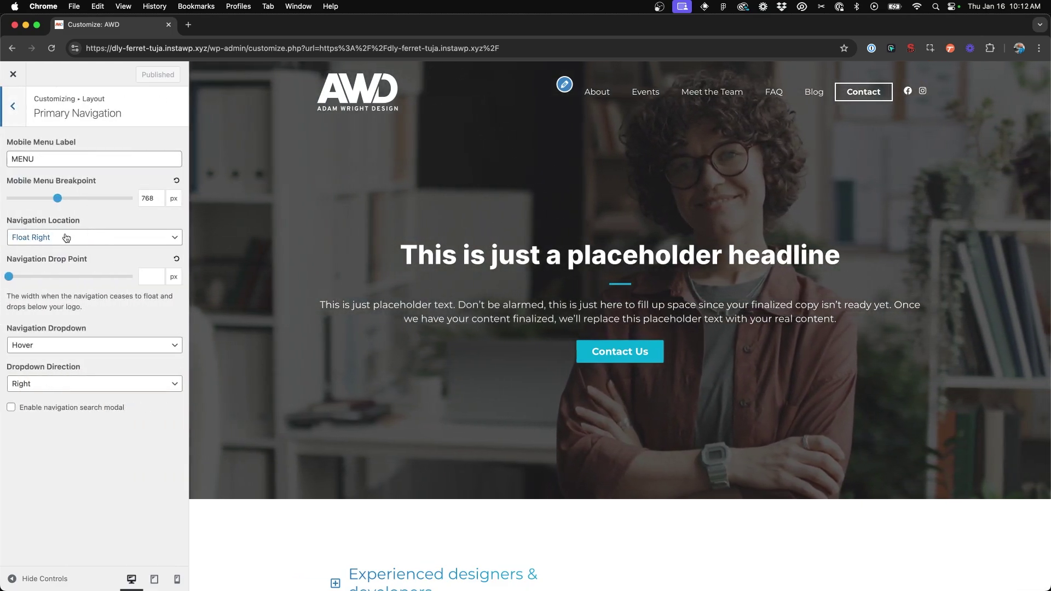
pyautogui.click(65, 238)
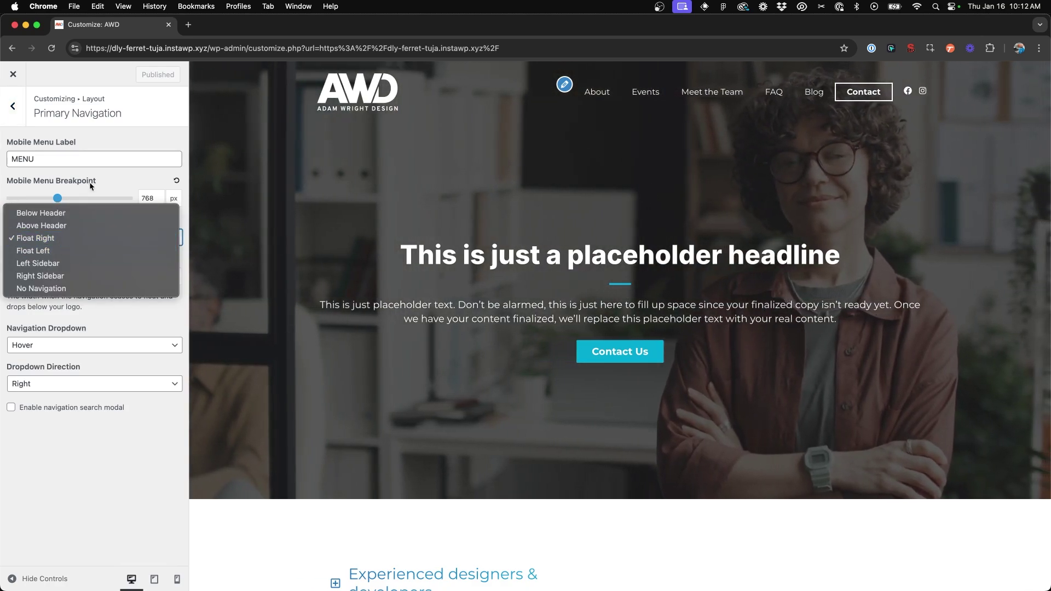
pyautogui.click(97, 176)
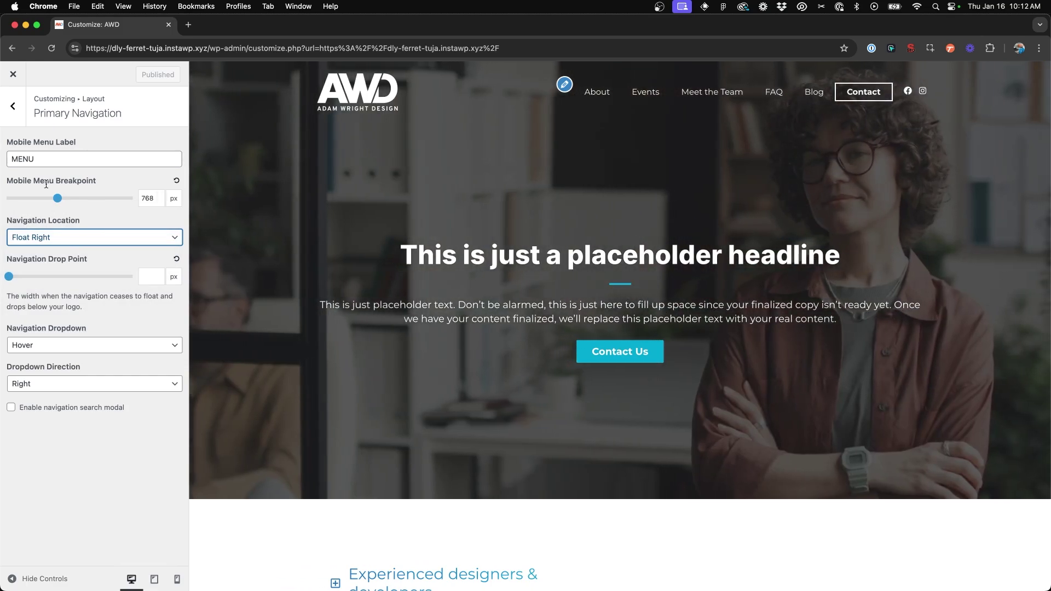
pyautogui.click(13, 106)
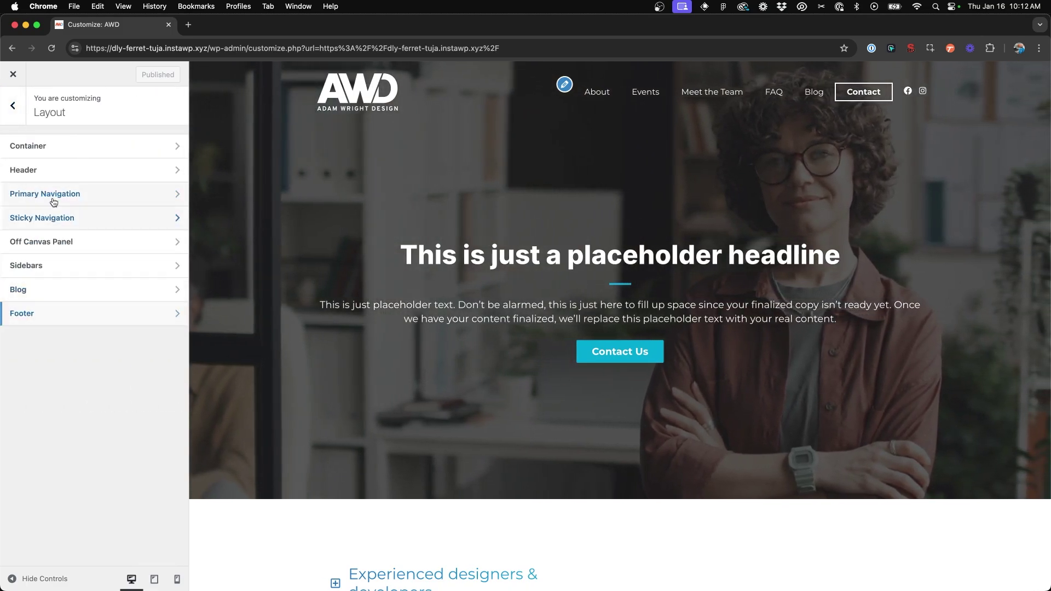
pyautogui.click(14, 107)
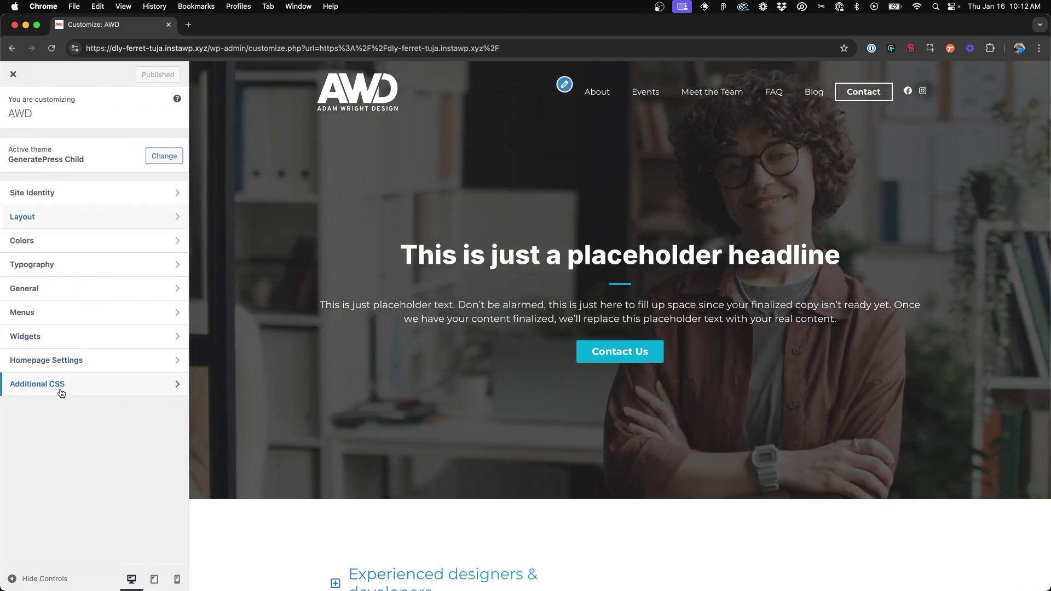
pyautogui.click(59, 386)
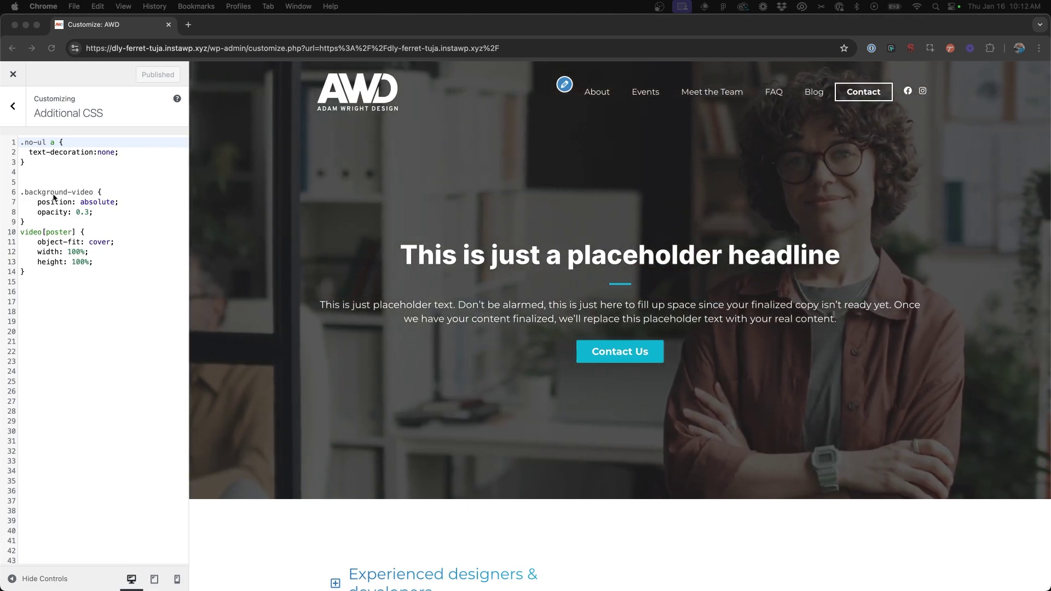
pyautogui.click(20, 142)
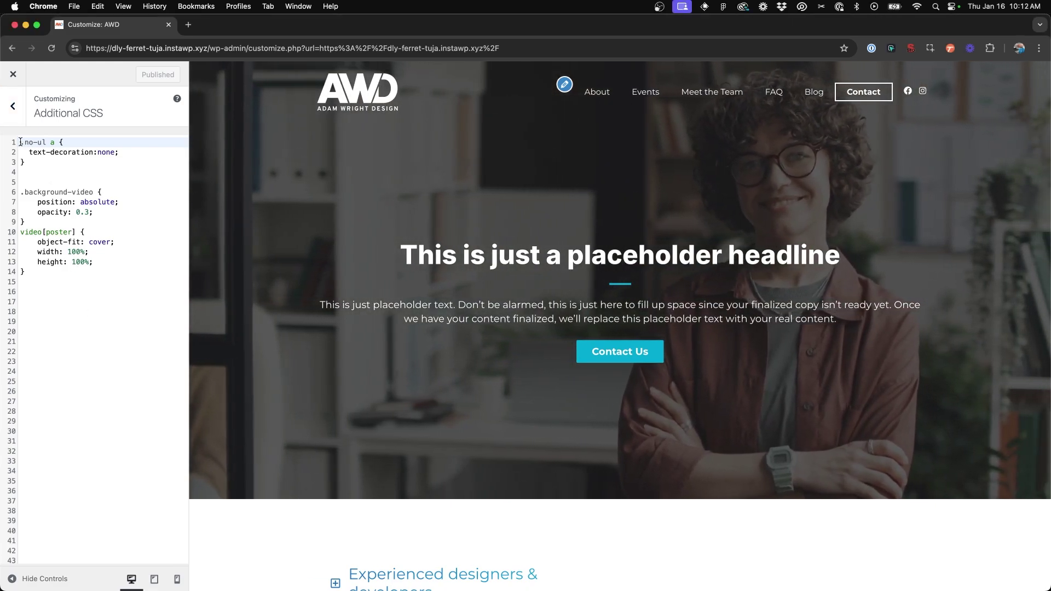
pyautogui.press('Return')
pyautogui.press('Return')
pyautogui.press('Return')
pyautogui.press('Return')
pyautogui.press('Return')
pyautogui.press('Return')
pyautogui.press('Return')
pyautogui.press('Return')
pyautogui.press('Return')
pyautogui.press('Return')
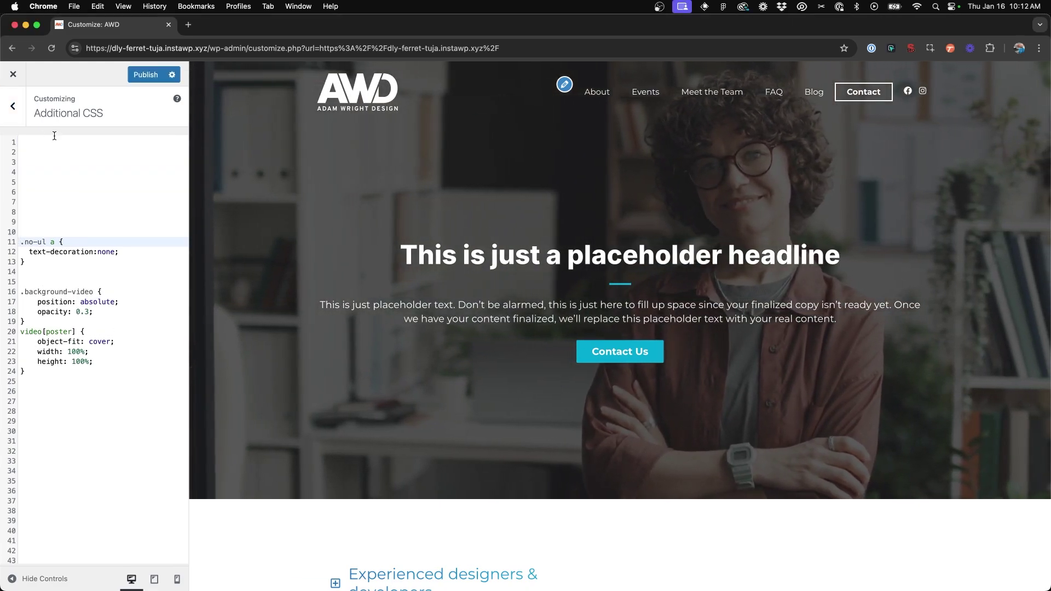
pyautogui.click(54, 140)
pyautogui.write('@media(min-width: 769px) {     .inside-header>.site-branding,     .inside-header>.navigation-branding,     .inside-header>.site-logo,     .site-branding-container,     #site-navigation .navigation-branding .site-logo,     #sticky-navigation .navigation-branding {         position: absolute;         left: 50%;         transform: translateX(-50%);         z-index: 1000;     }      #site-navigation {         margin-left: unset !important;         display: flex;     }      .site-header .main-navigation:not(#sticky-navigation) .inside-navigation {         margin: unset;     }      #site-navigation,     #primary-menu,     .main-navigation .inside-navigation {         flex: 1;     }      /* Change nth-child(#) to first item to right */     .main-navigation ul li:nth-child(3) {         margin-left: auto;     } }')
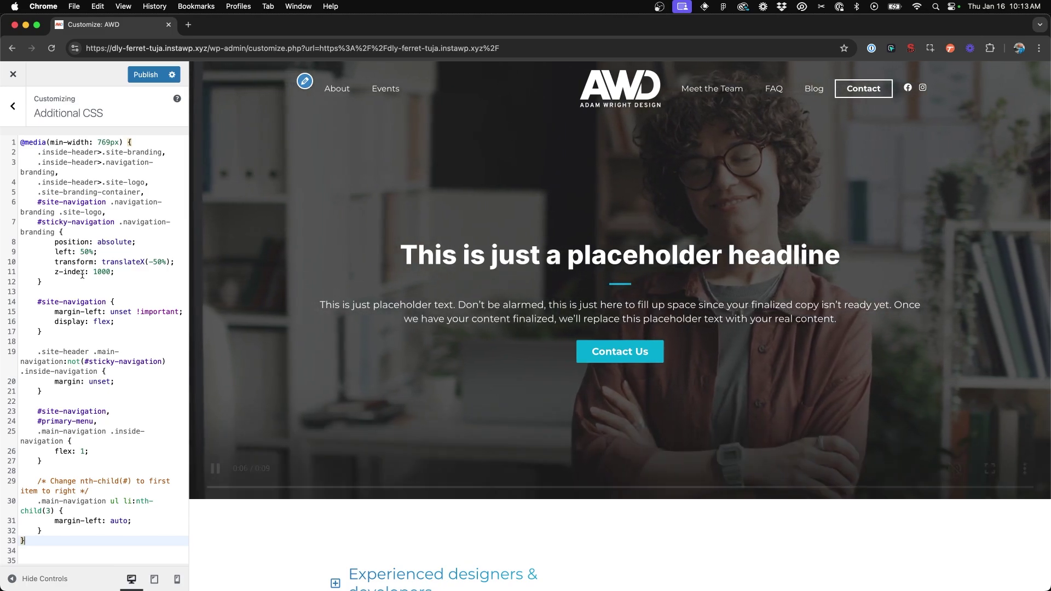
# - Change the .main-navigation ul li rule from nth-child(3) to nth-child(4)
pyautogui.scroll(-1, 82, 275)
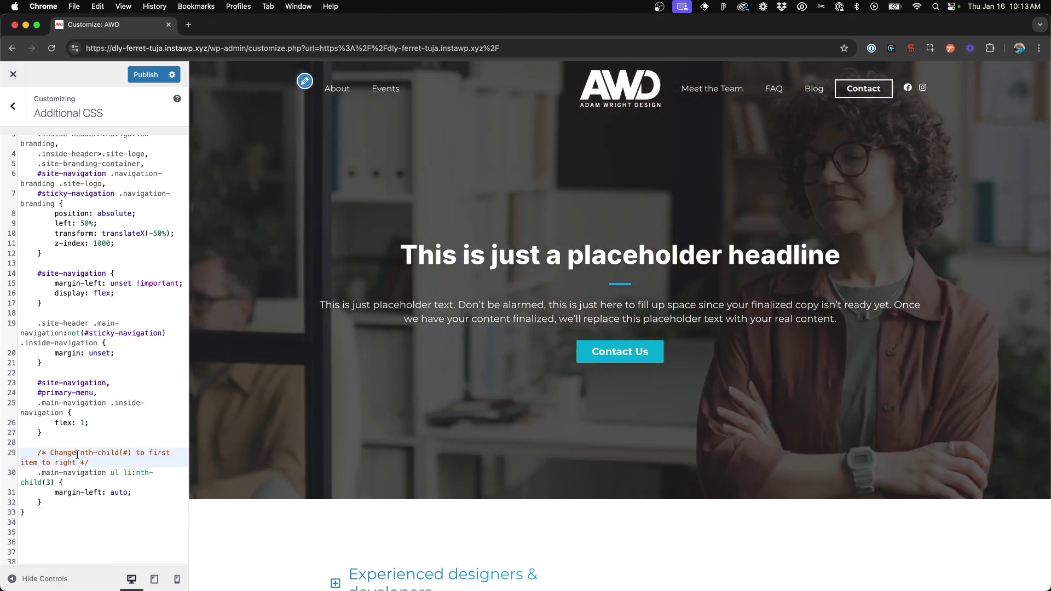
pyautogui.click(77, 454)
pyautogui.scroll(-2, 78, 439)
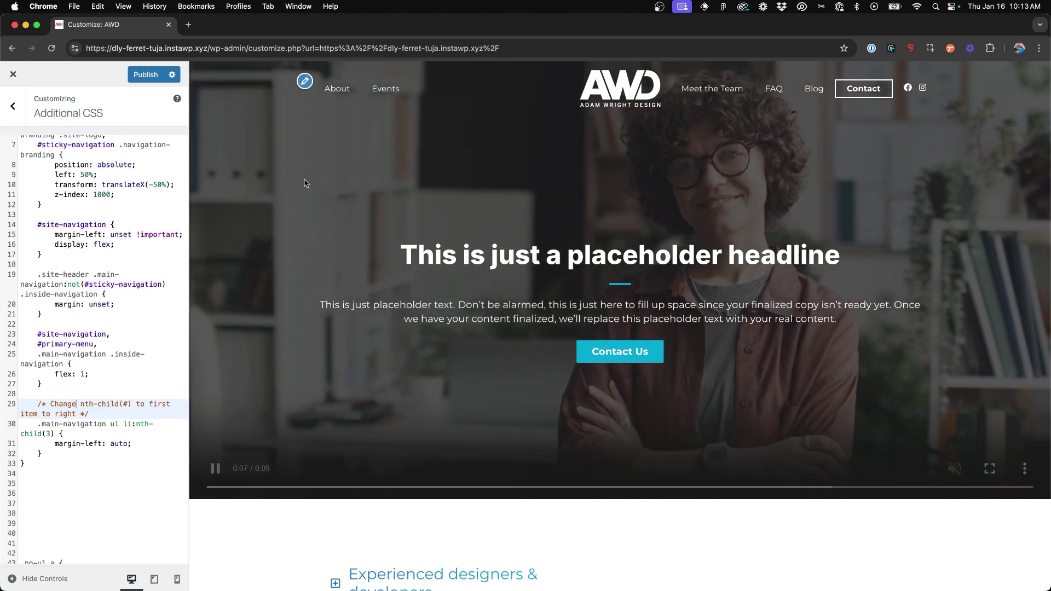
pyautogui.click(51, 433)
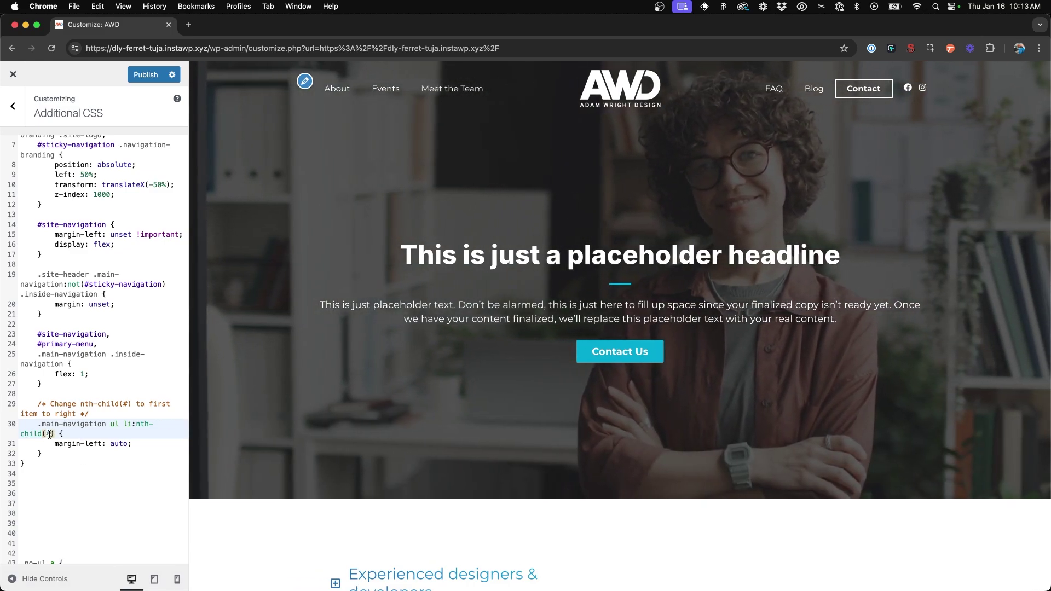
pyautogui.doubleClick(47, 433)
pyautogui.write('4')
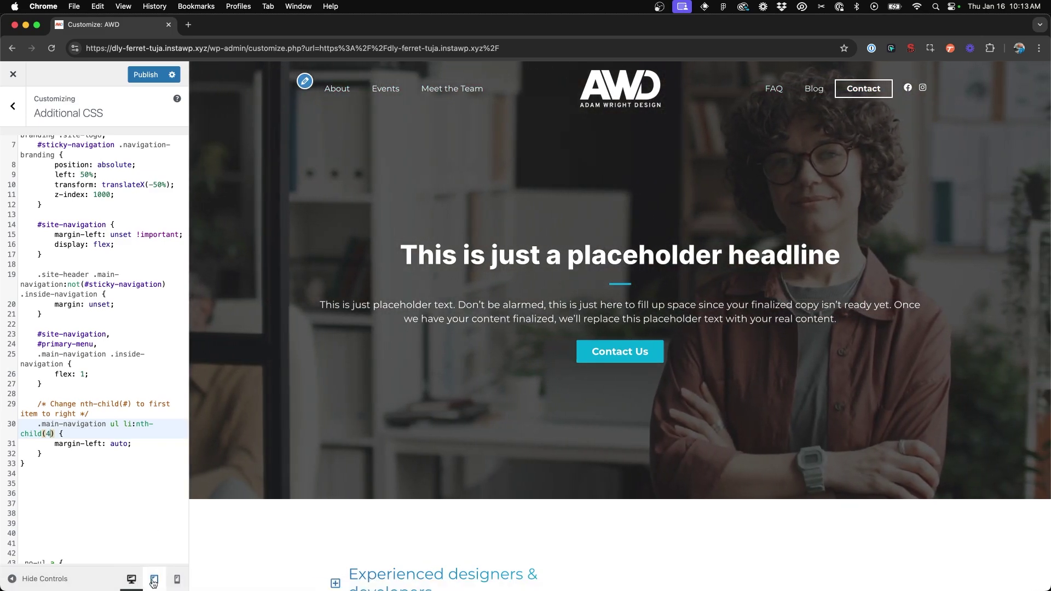
# - Switch the preview to tablet width and open the Layout settings
pyautogui.click(153, 580)
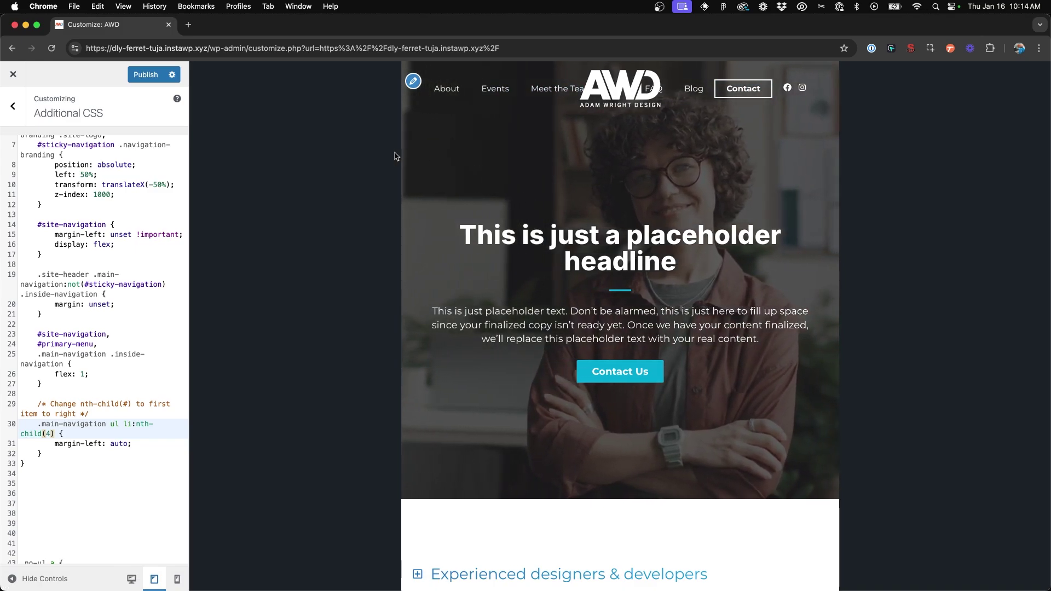
pyautogui.click(9, 108)
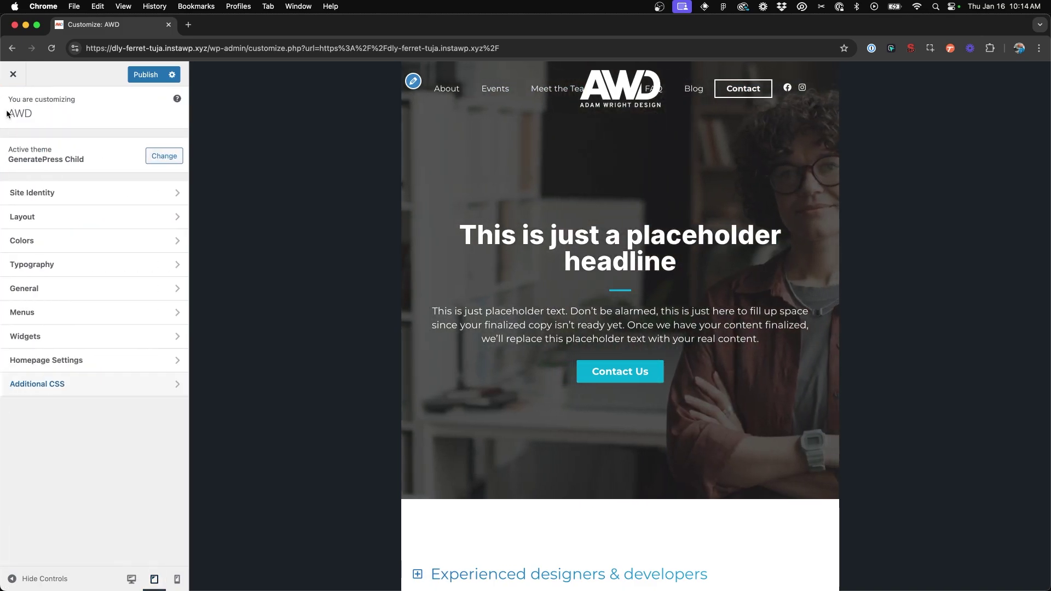
pyautogui.click(61, 221)
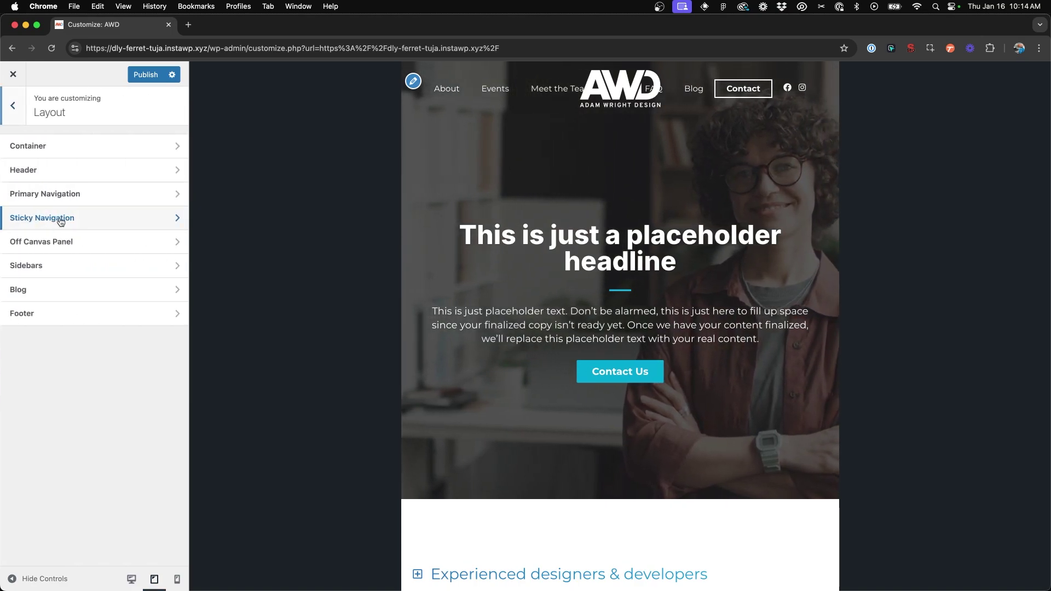
# - Set the Primary Navigation mobile menu breakpoint to 800 px and test the MENU toggle
pyautogui.click(66, 195)
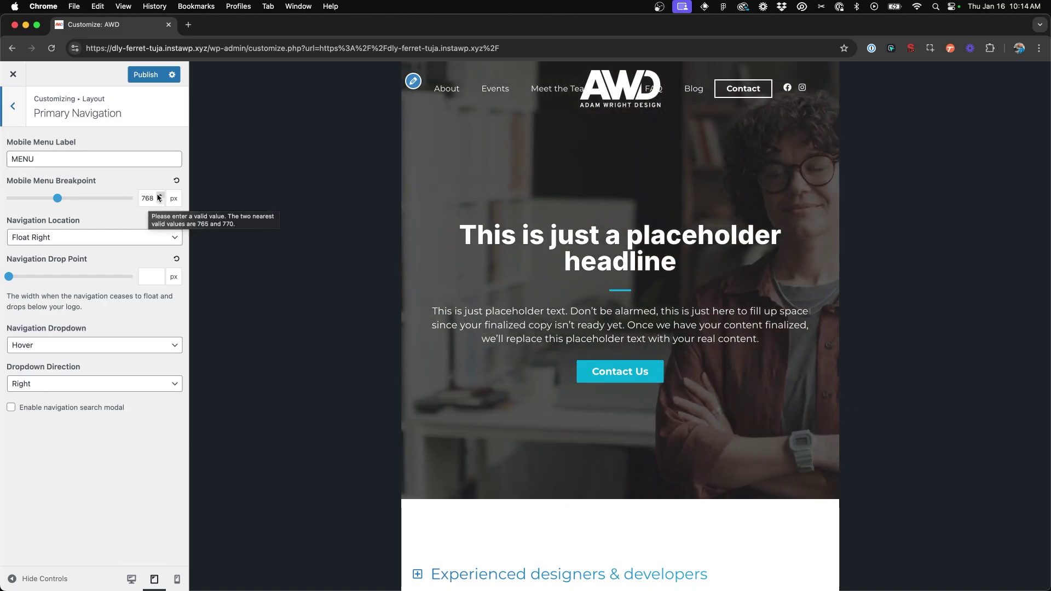
pyautogui.click(160, 196)
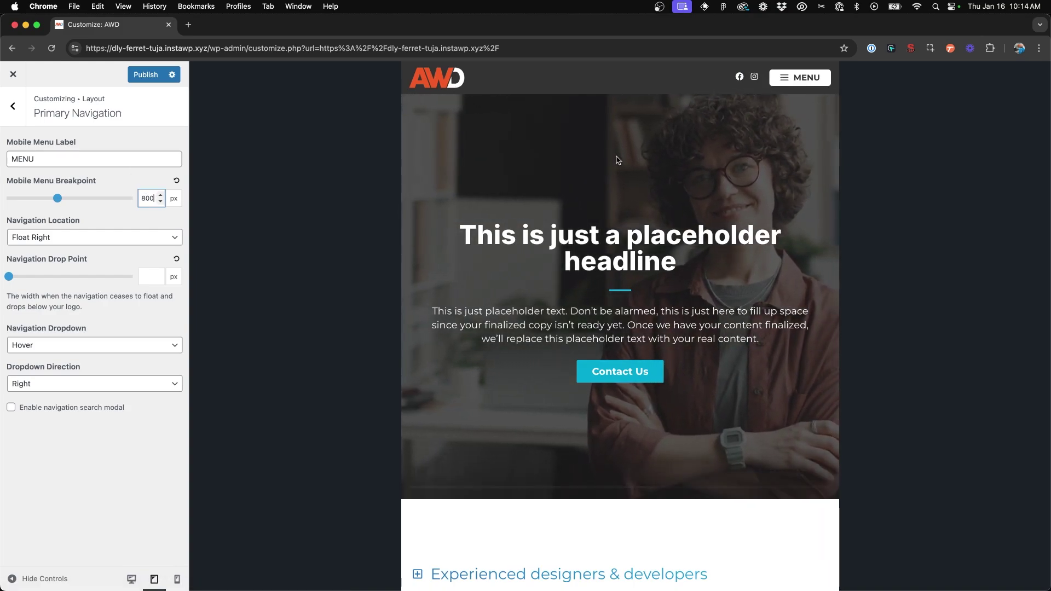
pyautogui.click(786, 80)
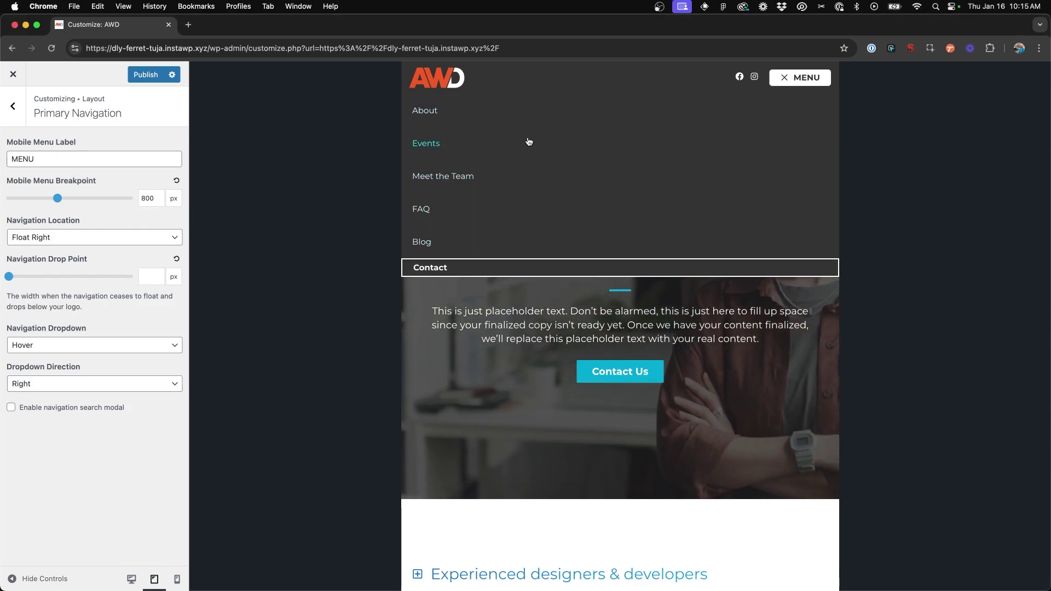
pyautogui.click(806, 79)
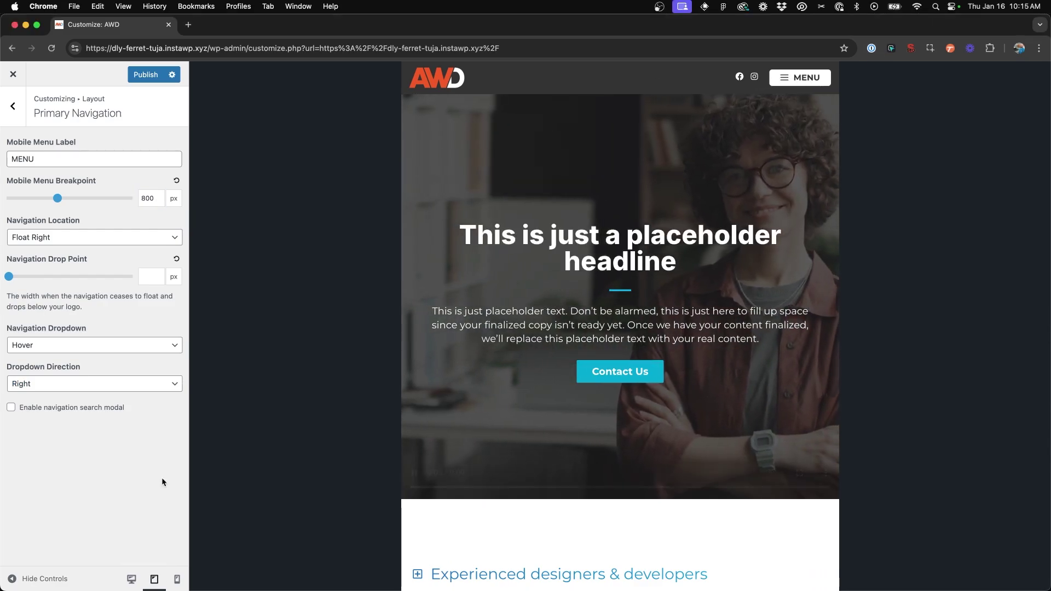
# - Check the mobile and desktop previews, publish the 800 px breakpoint, and close the Customizer
pyautogui.click(177, 580)
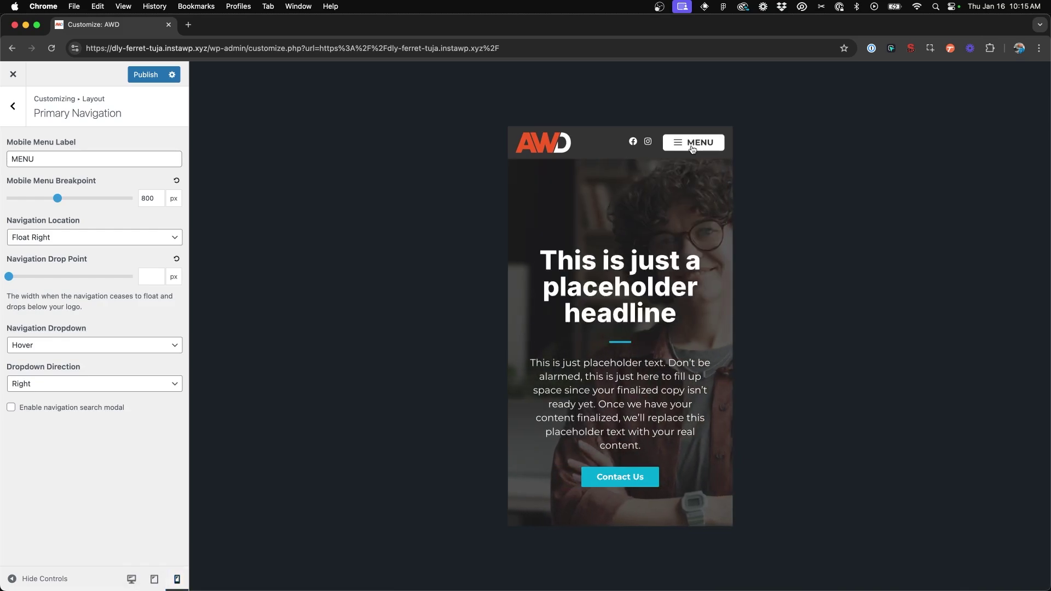
pyautogui.click(132, 579)
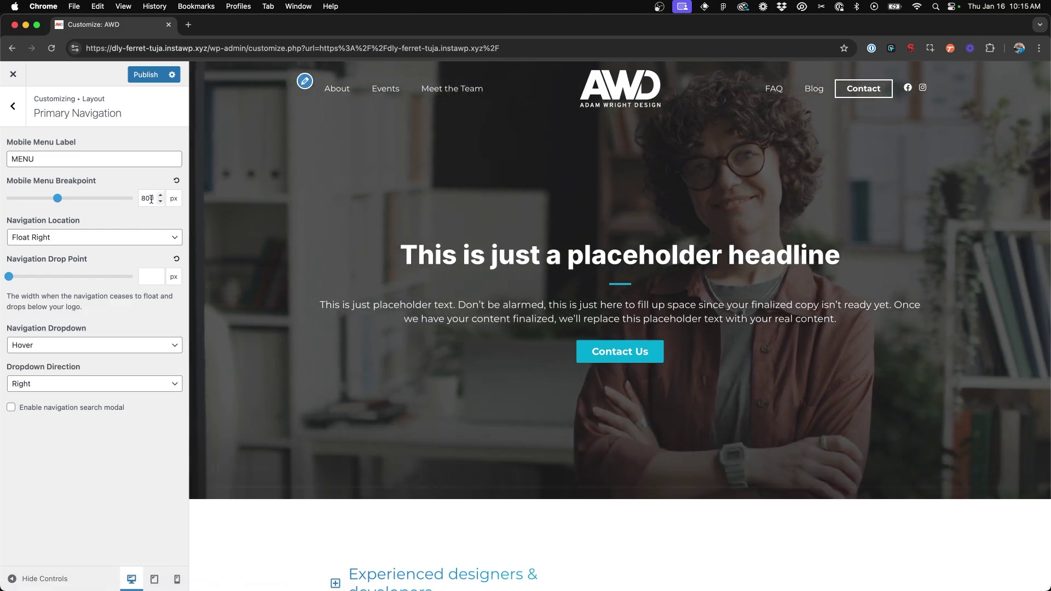
pyautogui.click(146, 75)
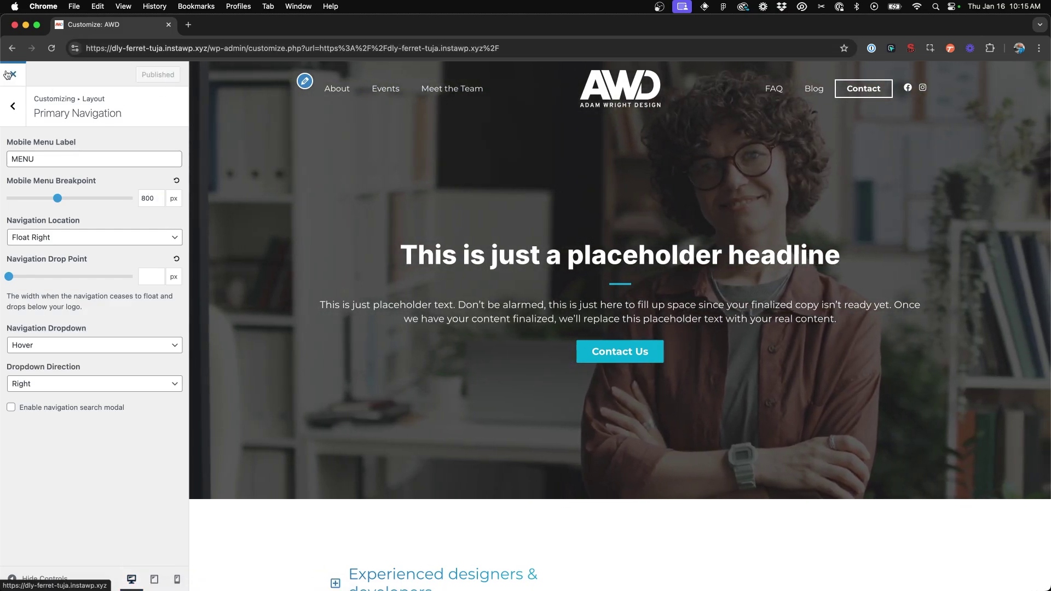
pyautogui.click(13, 75)
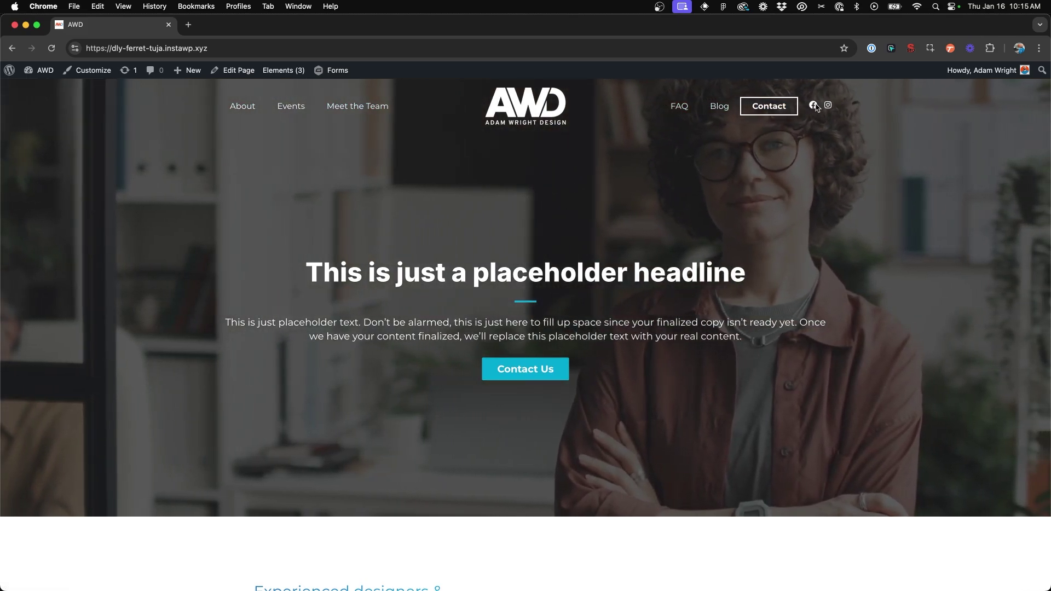
# - Open the Nav Social Icons hook element and confirm it uses menu_bar_items at priority 10
pyautogui.moveTo(284, 71)
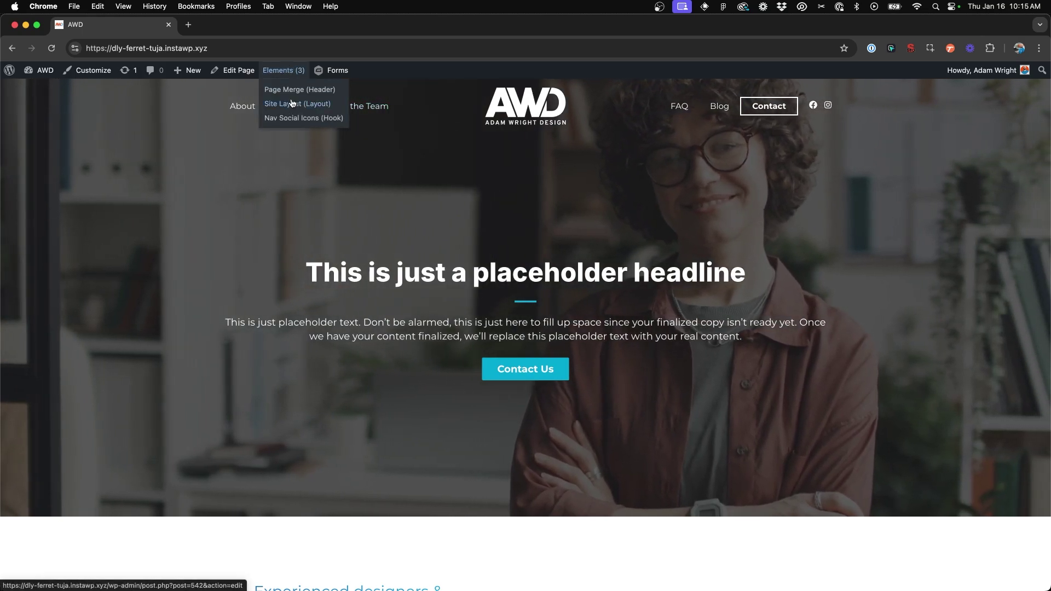
pyautogui.click(292, 119)
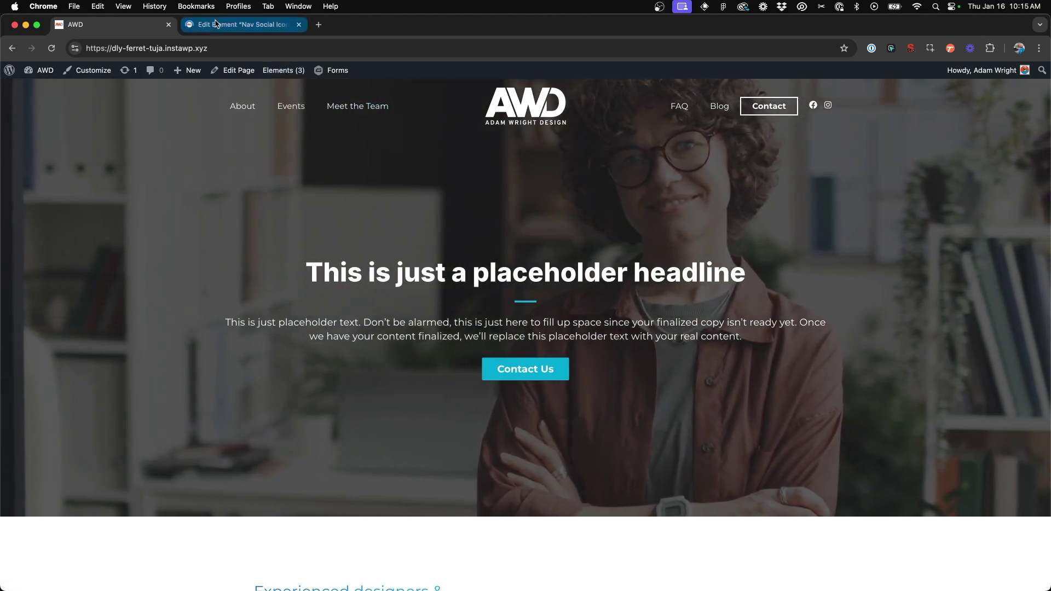
pyautogui.click(74, 186)
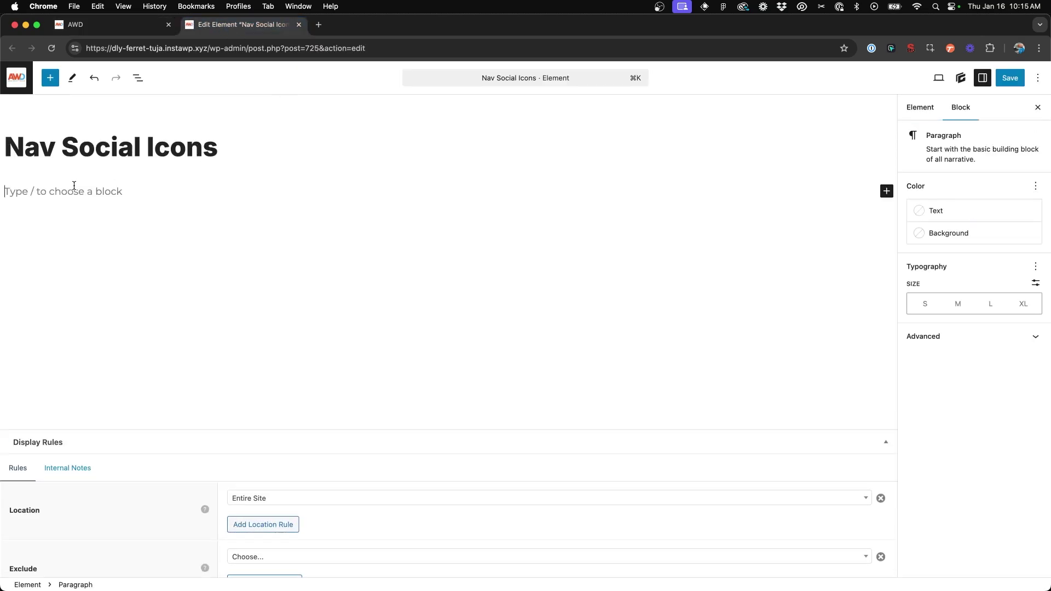
pyautogui.hotkey('ctrl', 'alt', 'o')
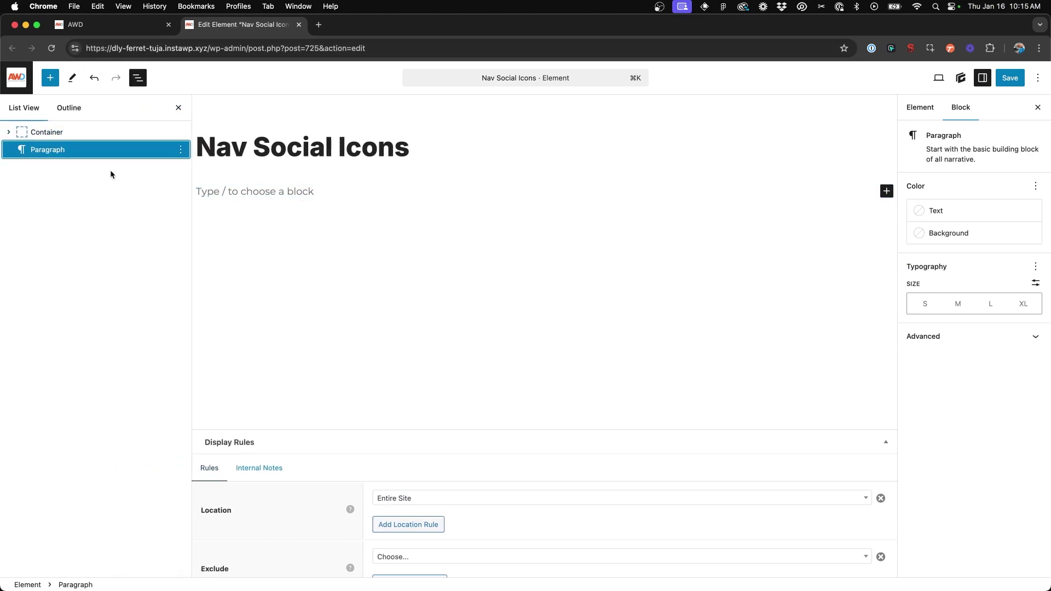
pyautogui.click(11, 135)
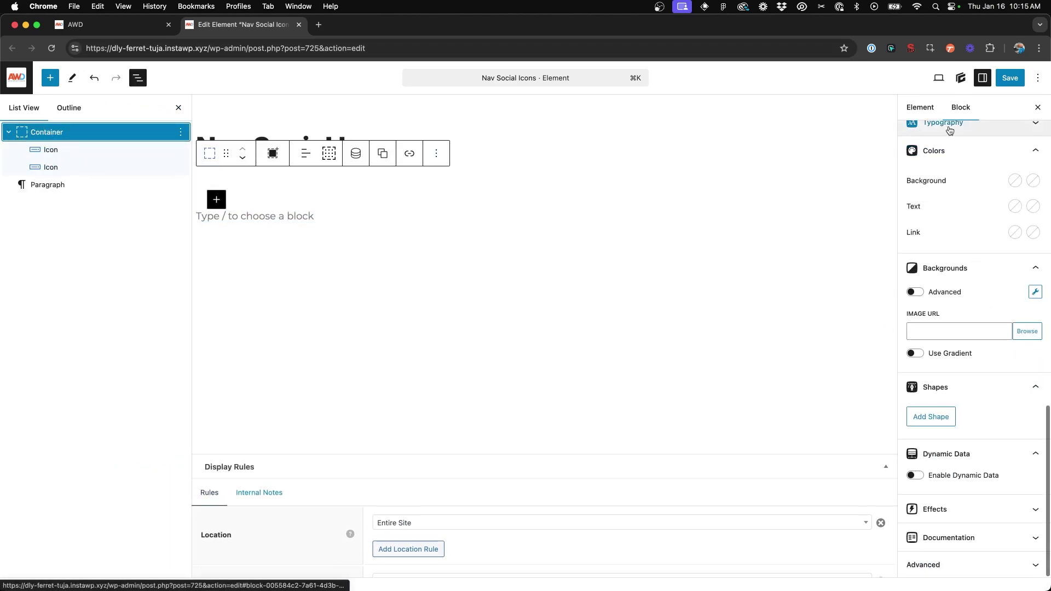
pyautogui.scroll(8, 950, 131)
pyautogui.click(919, 109)
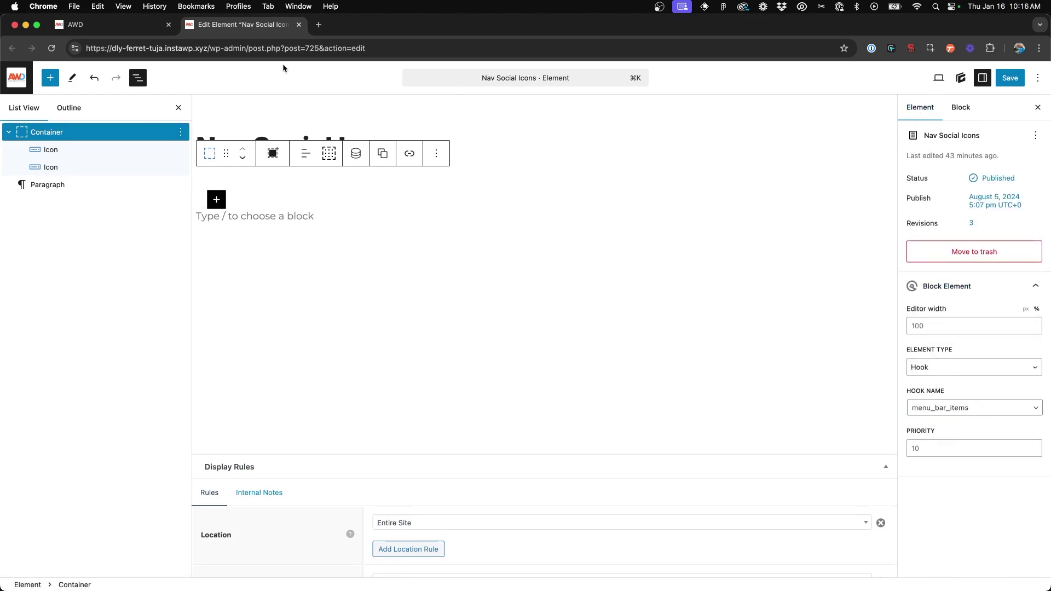
# - Switch back to the AWD browser tab showing the live homepage header
pyautogui.press('super+alt+Left')
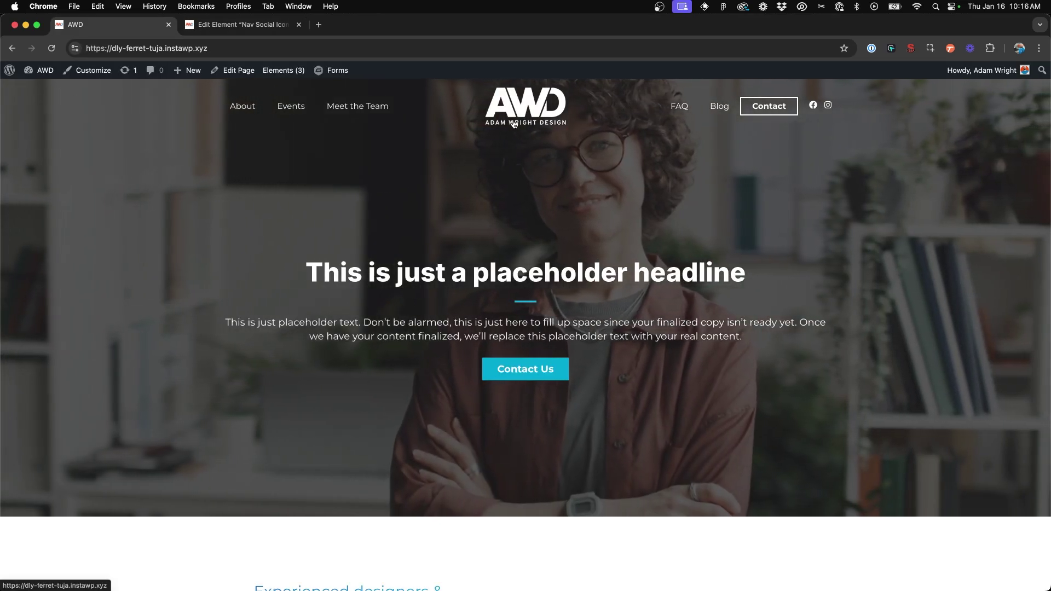